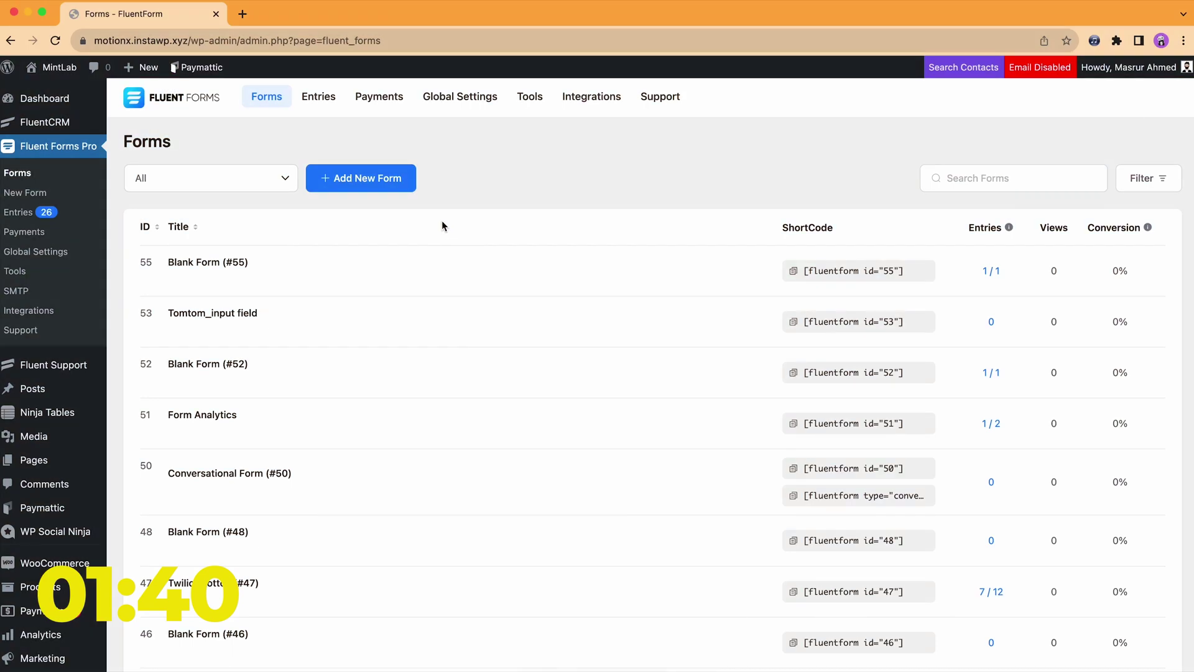
Create blank form #20 with Name Fields, First Name labelled 'Your name', placeholder 'Your full name'.
left_click(336, 178)
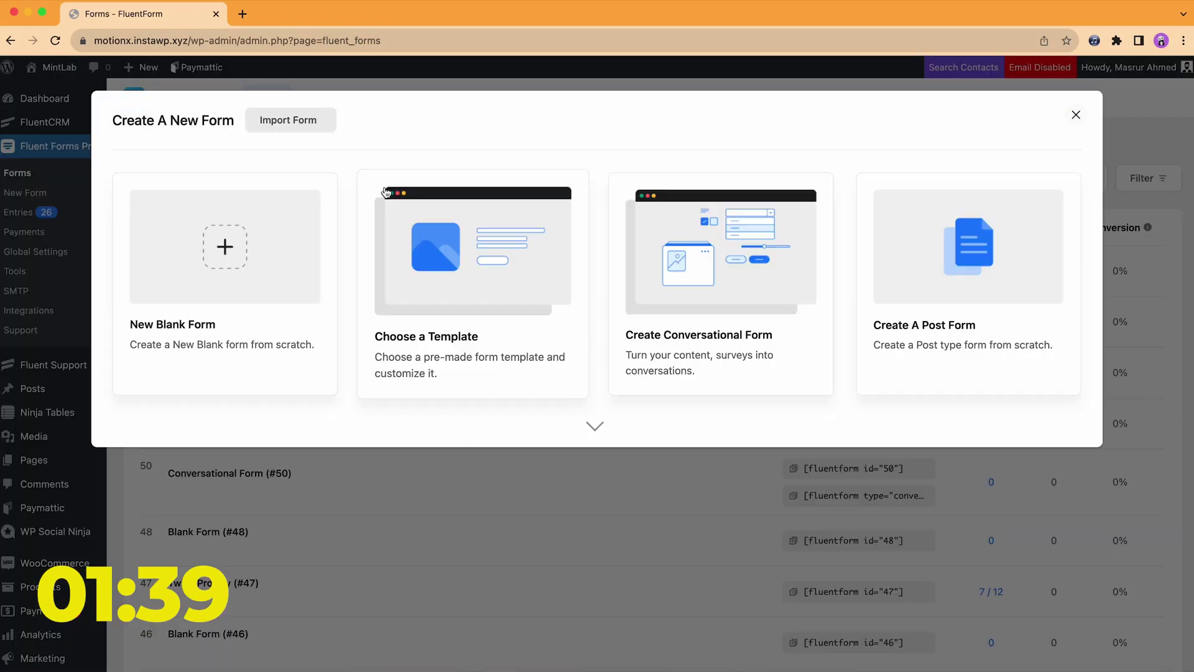
left_click(286, 249)
left_click(850, 245)
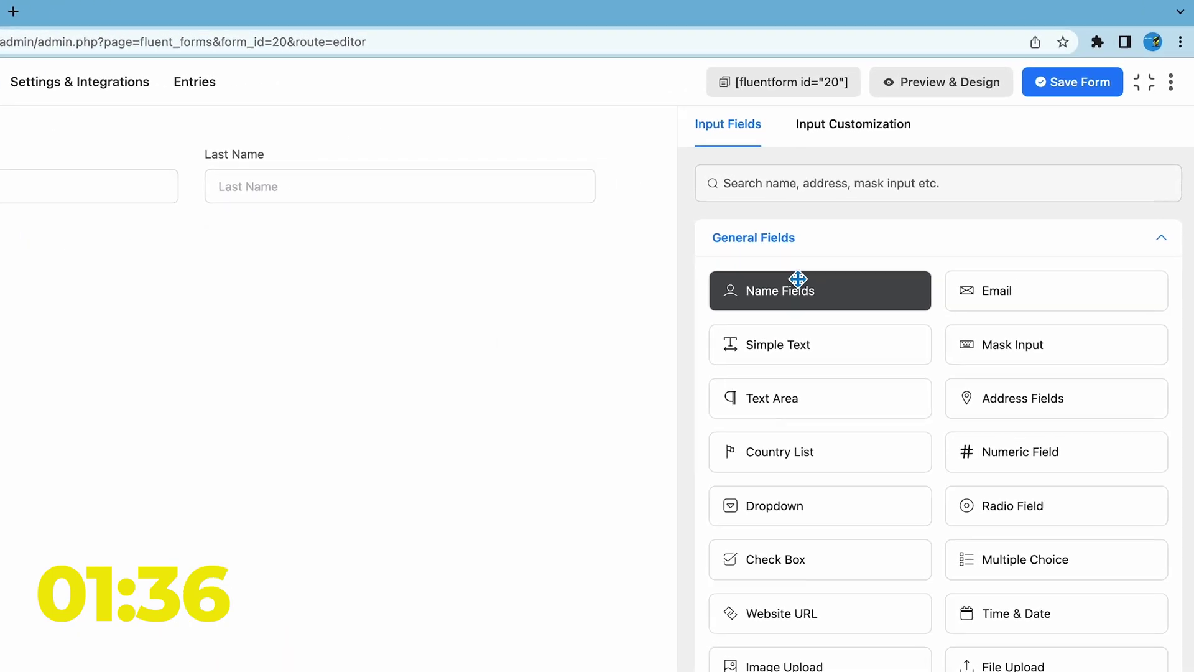
left_click(916, 112)
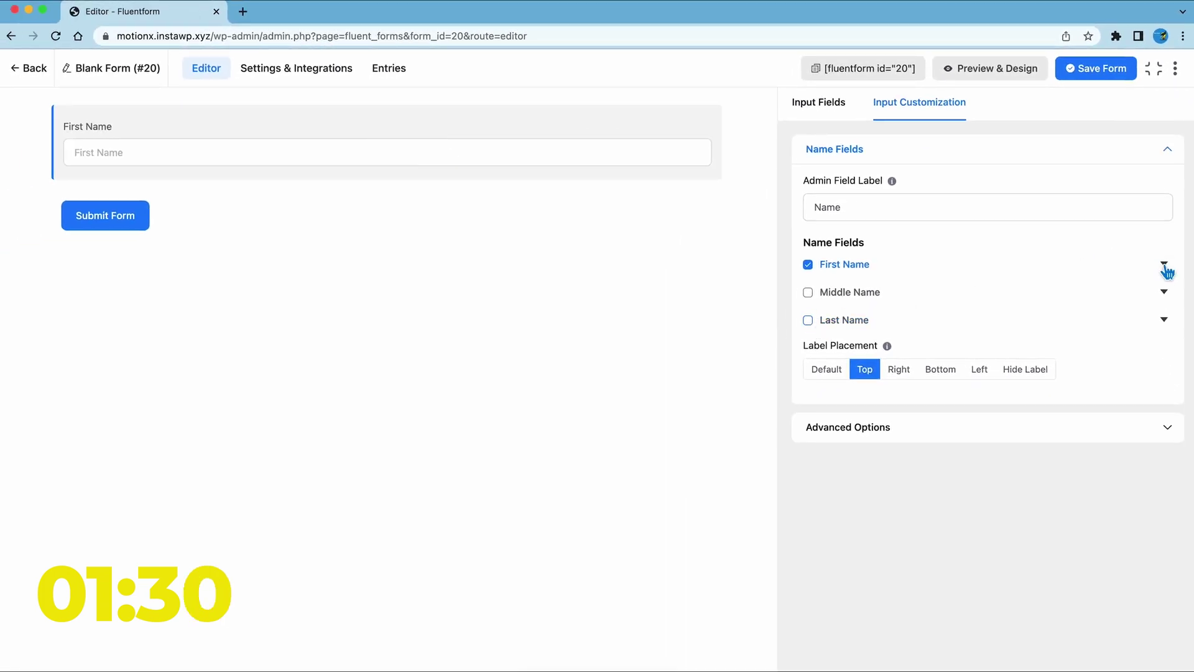
left_click(1166, 267)
type("Your full name")
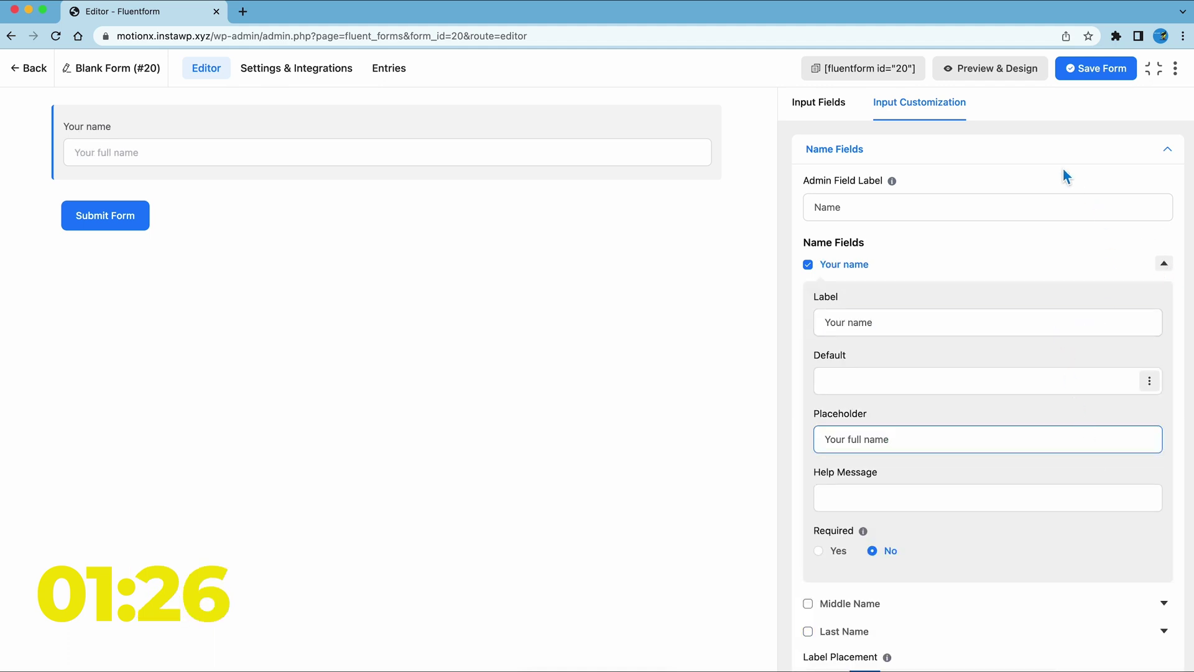
left_click(845, 103)
Add an Email field, place Email and Phone/Mobile in a Two Column Container, make Email required.
left_click(1023, 234)
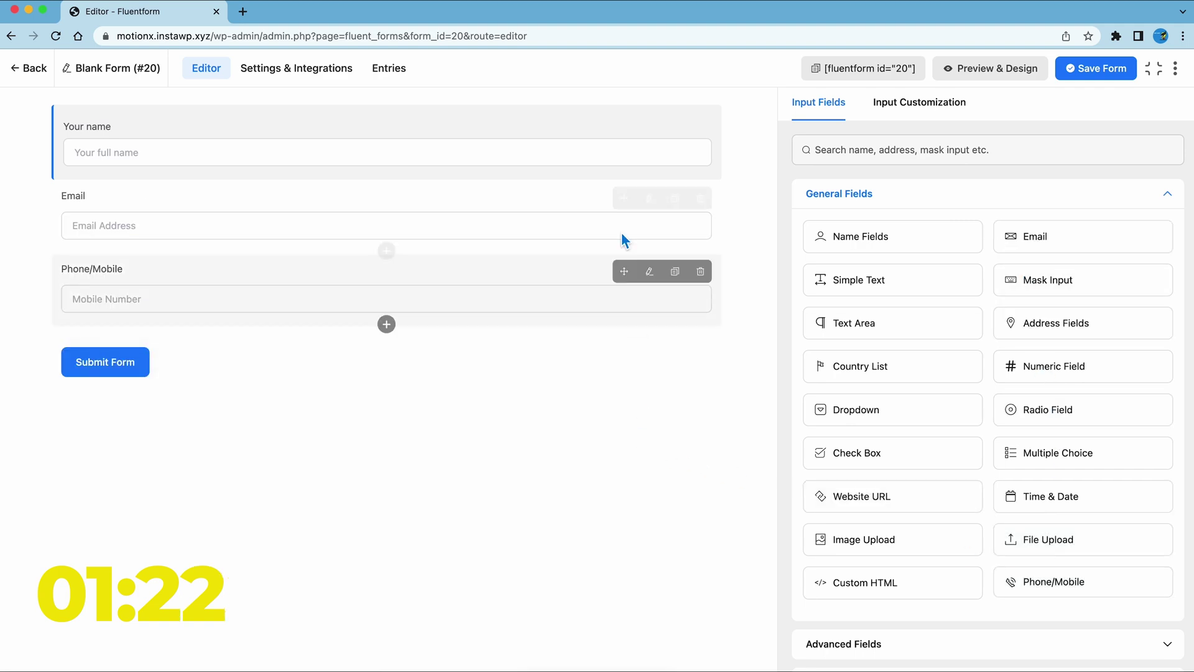
left_click(386, 324)
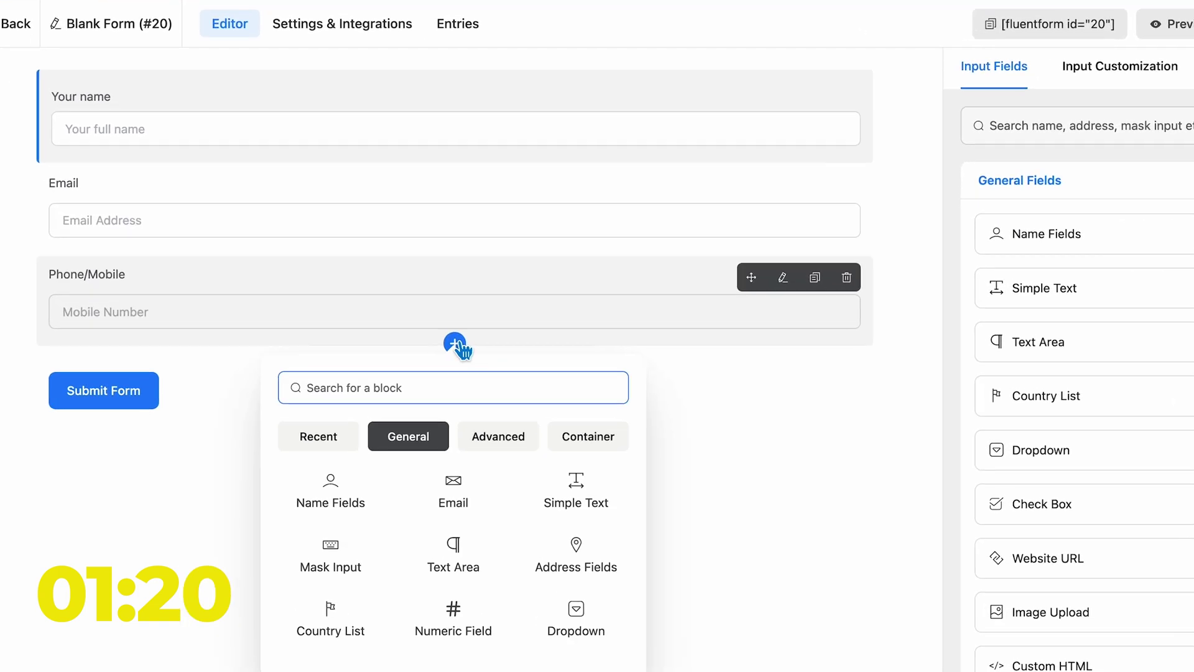
type("two")
left_click(504, 485)
left_click_drag(258, 187, 257, 319)
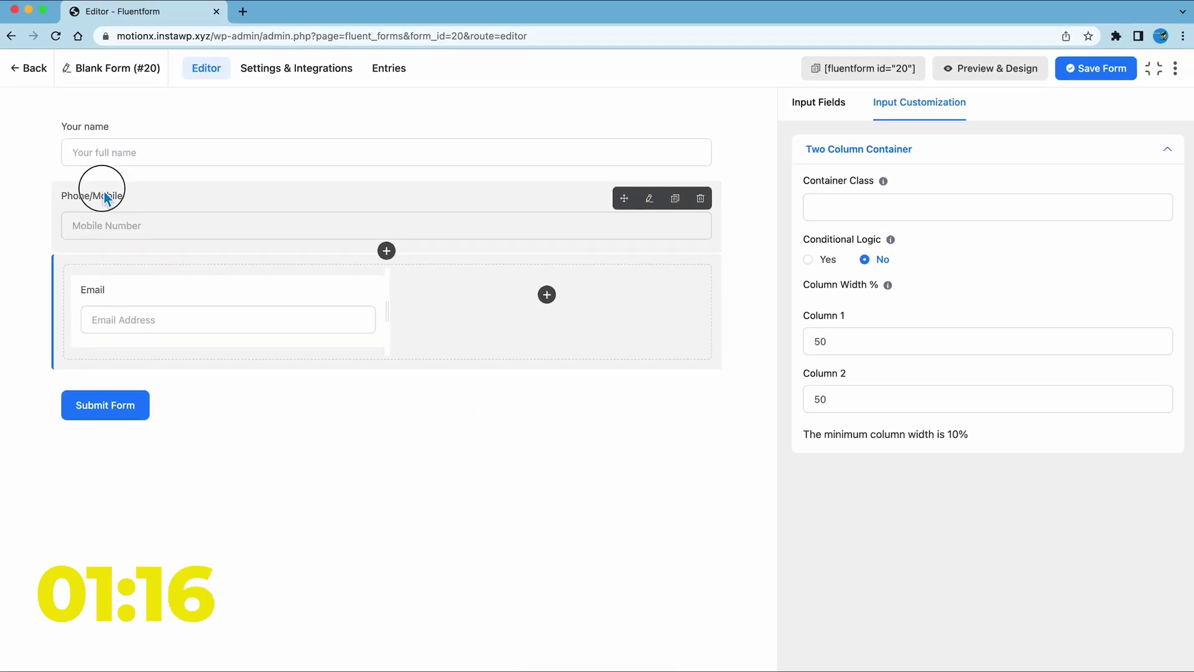
left_click_drag(99, 214, 411, 263)
left_click(307, 221)
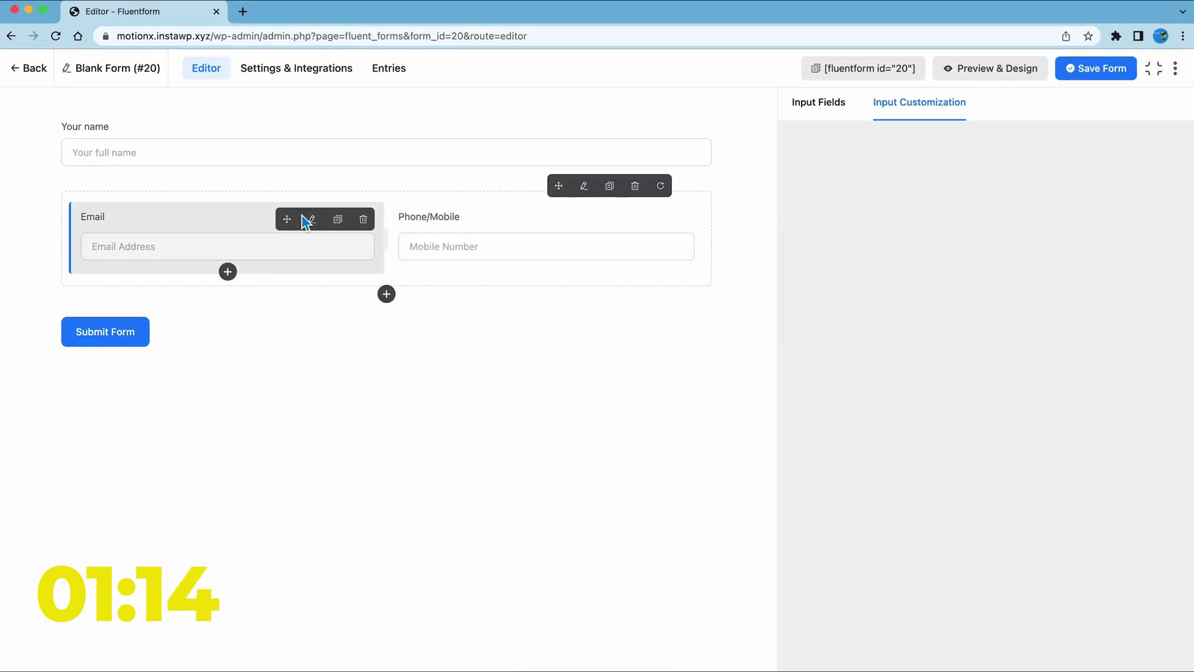
left_click(809, 432)
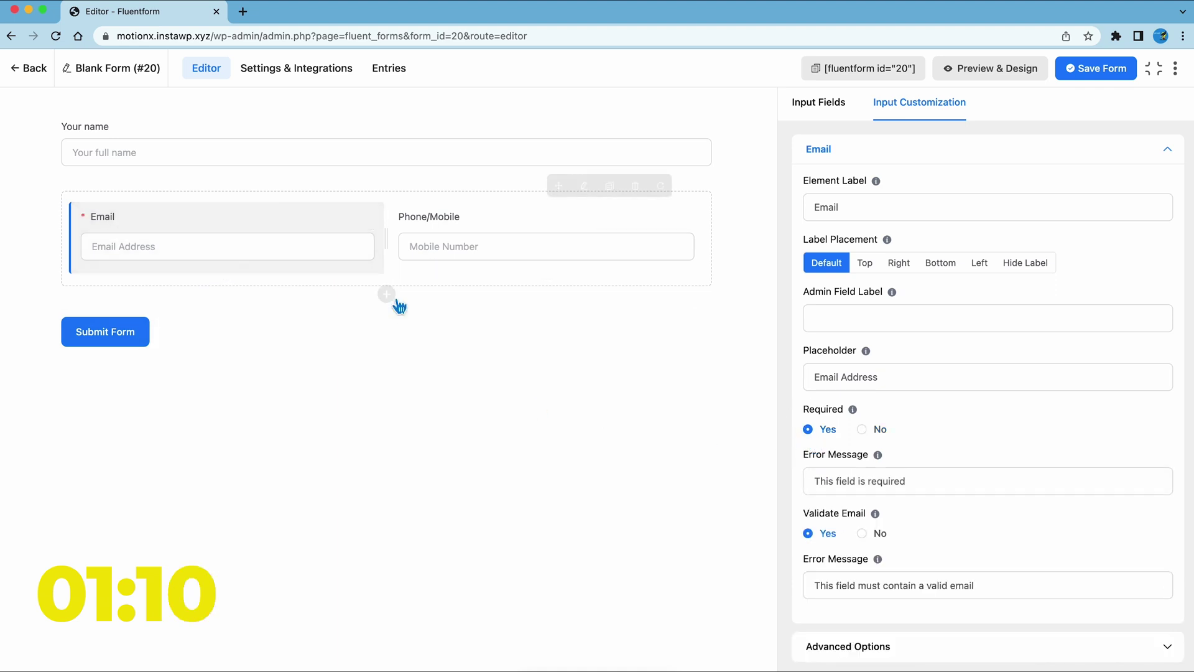
Insert a Text Area labelled 'Your message' with placeholder 'Type your message here...' below the row.
left_click(387, 294)
type("text")
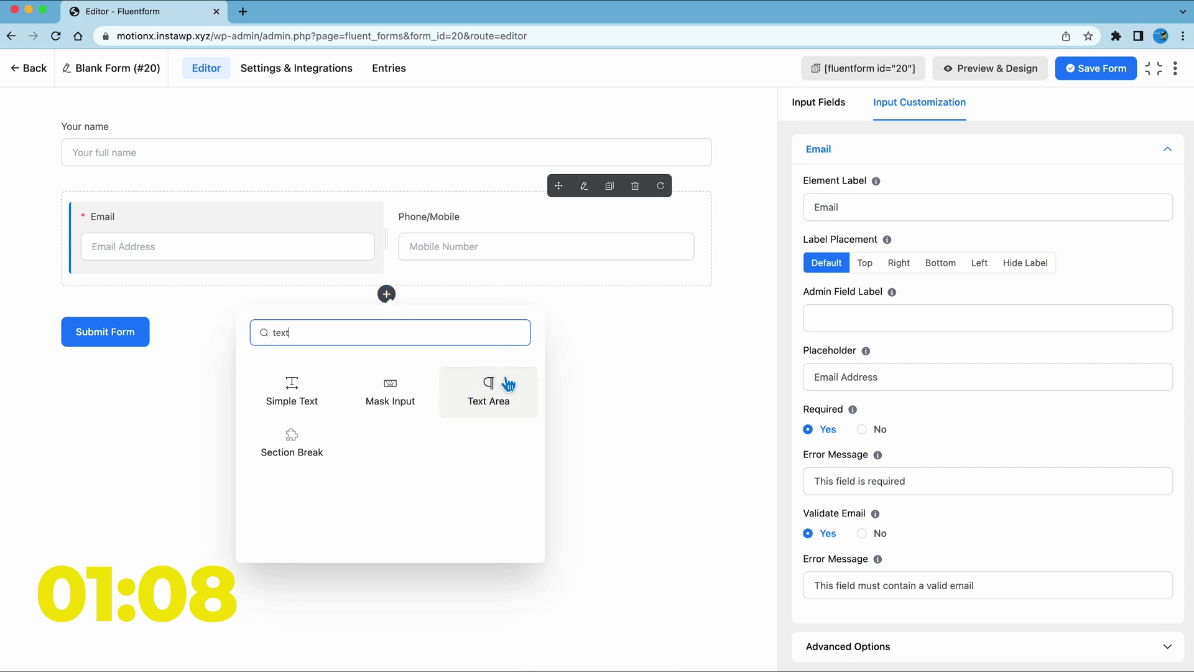
left_click(509, 384)
double_click(1013, 217)
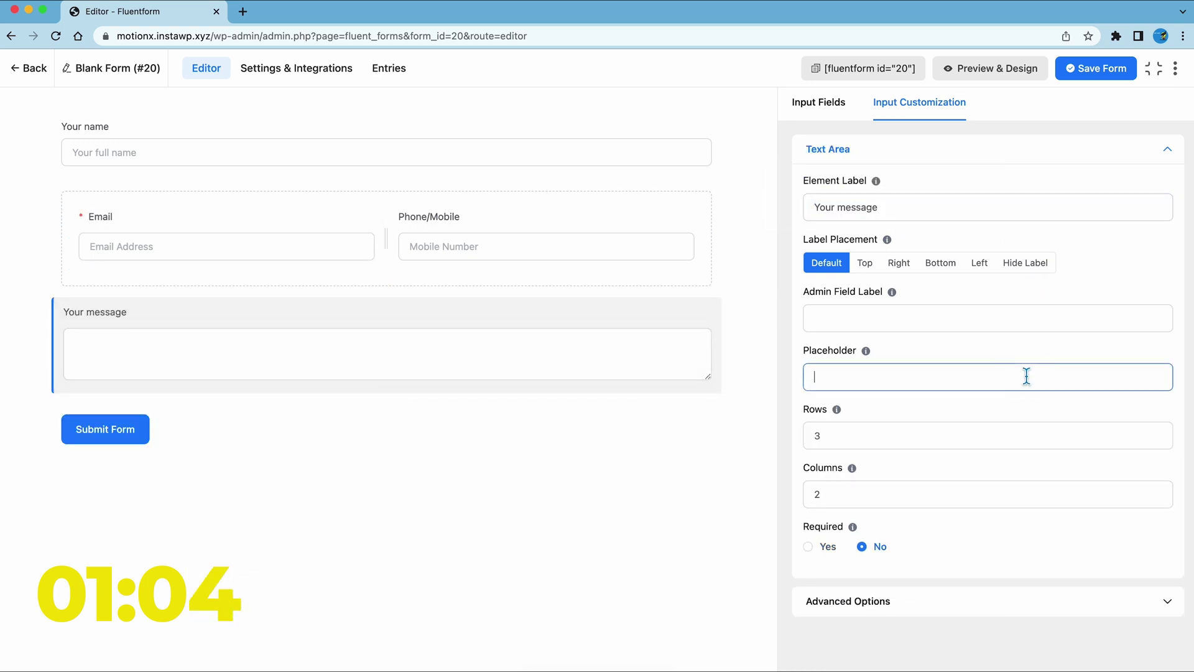
type("Type your message here...")
left_click(833, 104)
left_click(835, 153)
type("cust")
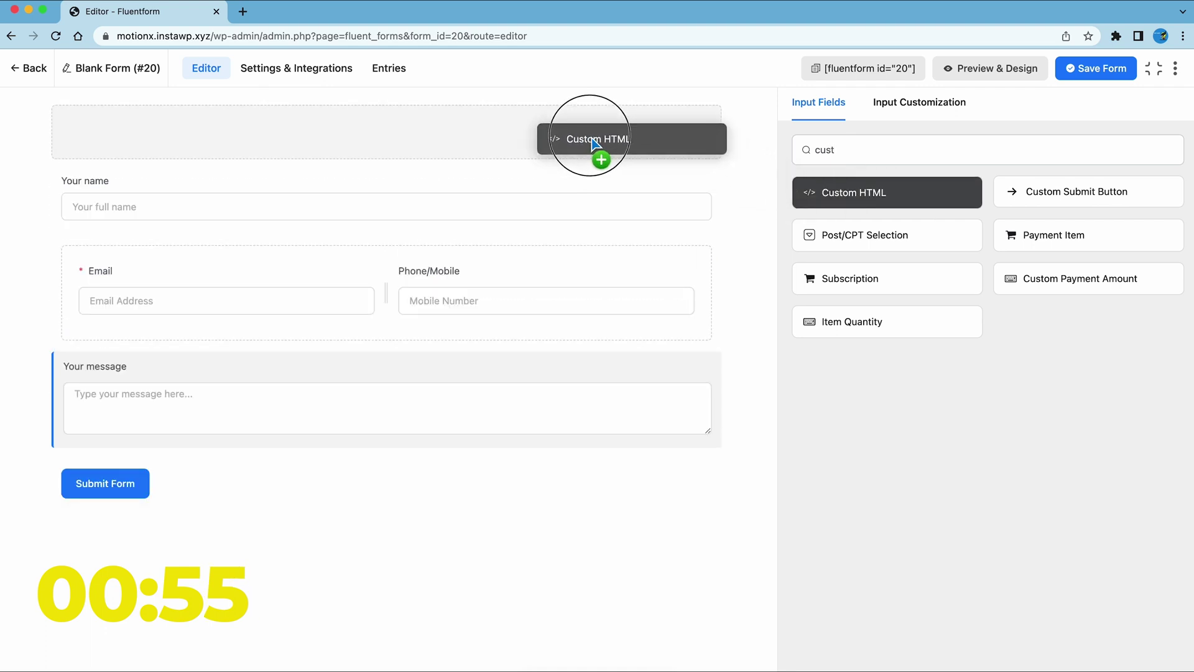
Drag a Custom HTML block to the form's top containing 'Contact Form' as Heading 2.
left_click_drag(850, 193, 592, 146)
left_click(592, 146)
type("Contact Form")
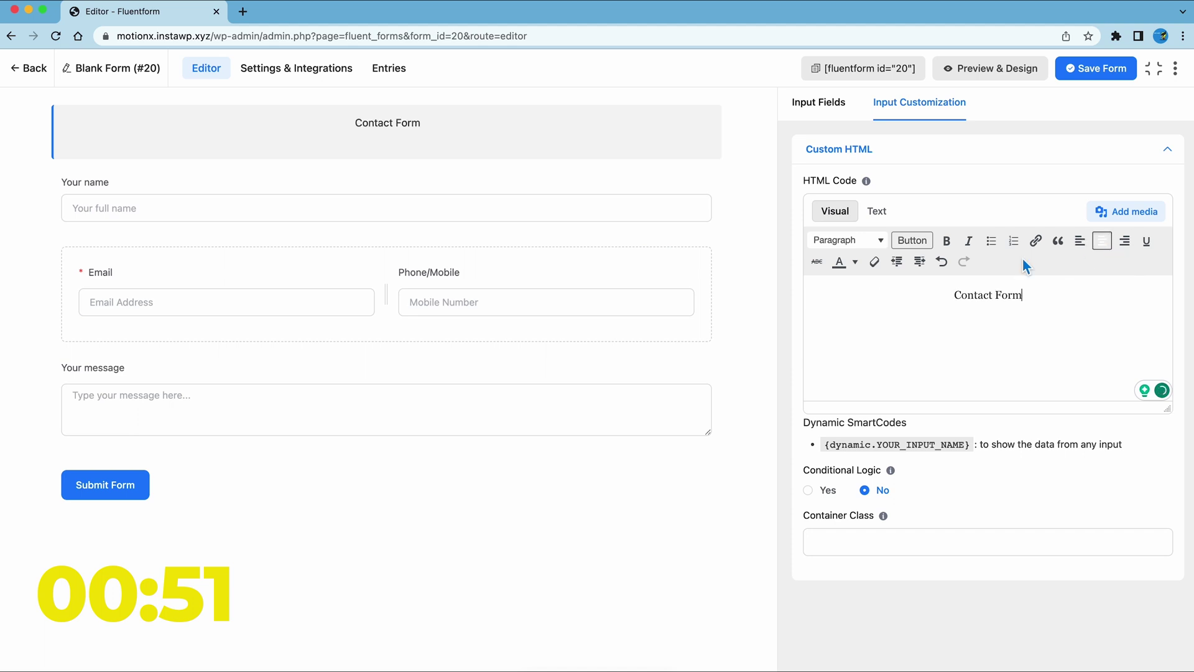
left_click(847, 240)
left_click(850, 326)
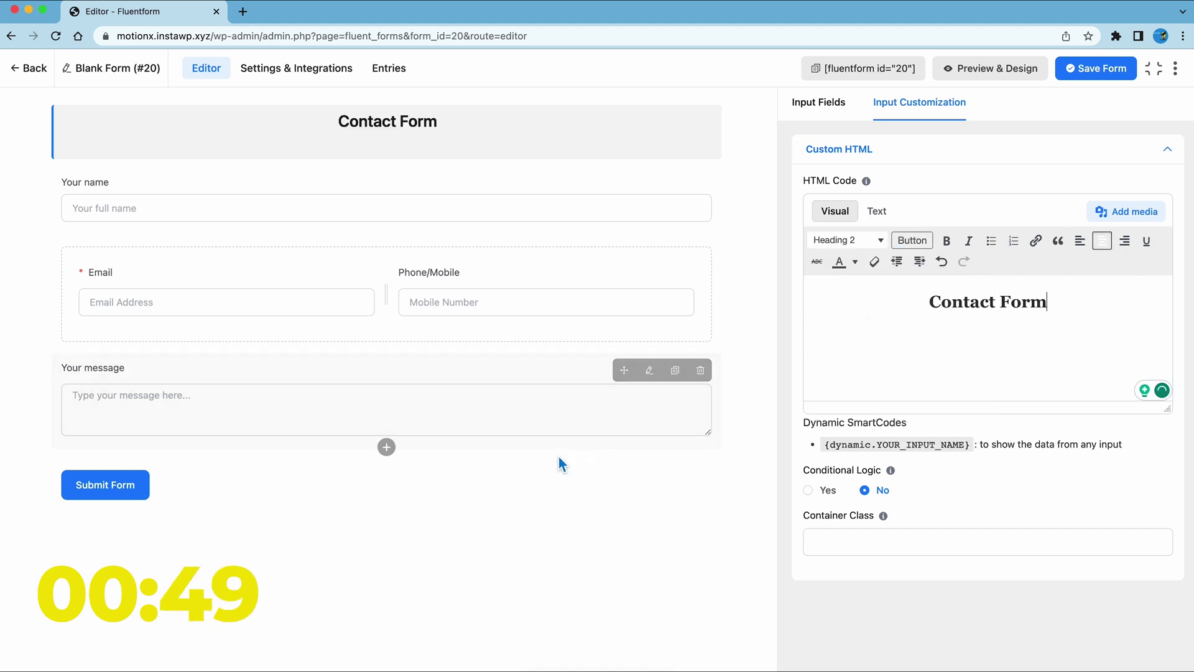
left_click(557, 476)
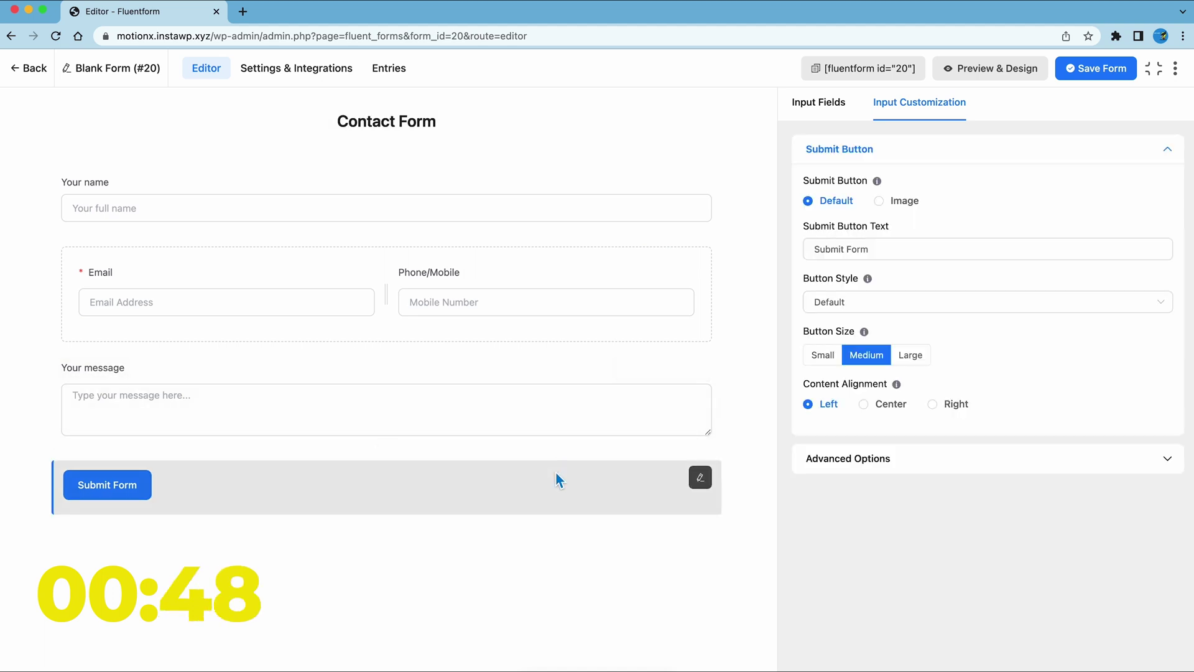
Change the submit button text to 'Contact us', keeping the Default button style.
triple_click(976, 251)
type("Contact us")
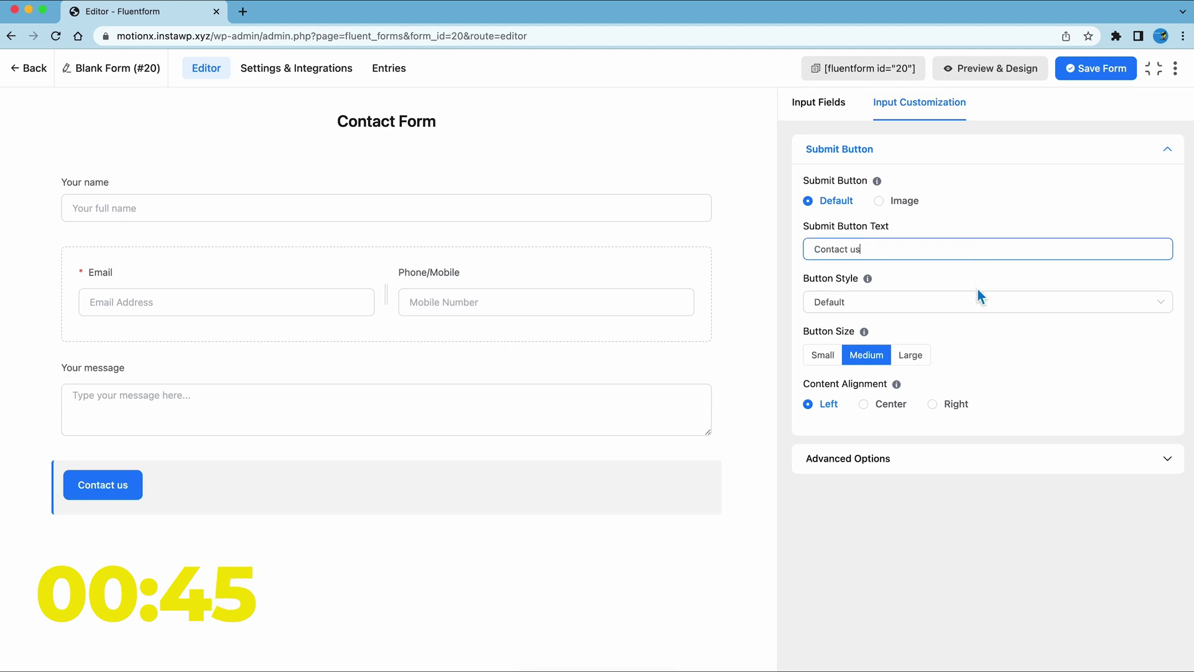
left_click(978, 296)
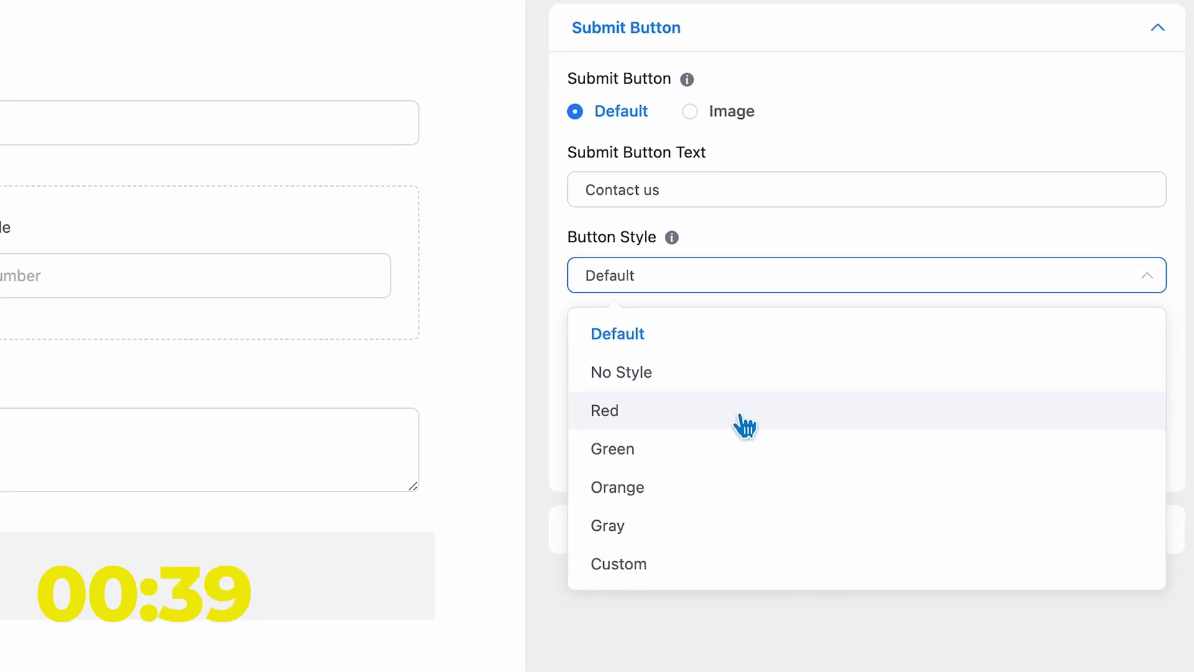
left_click(729, 290)
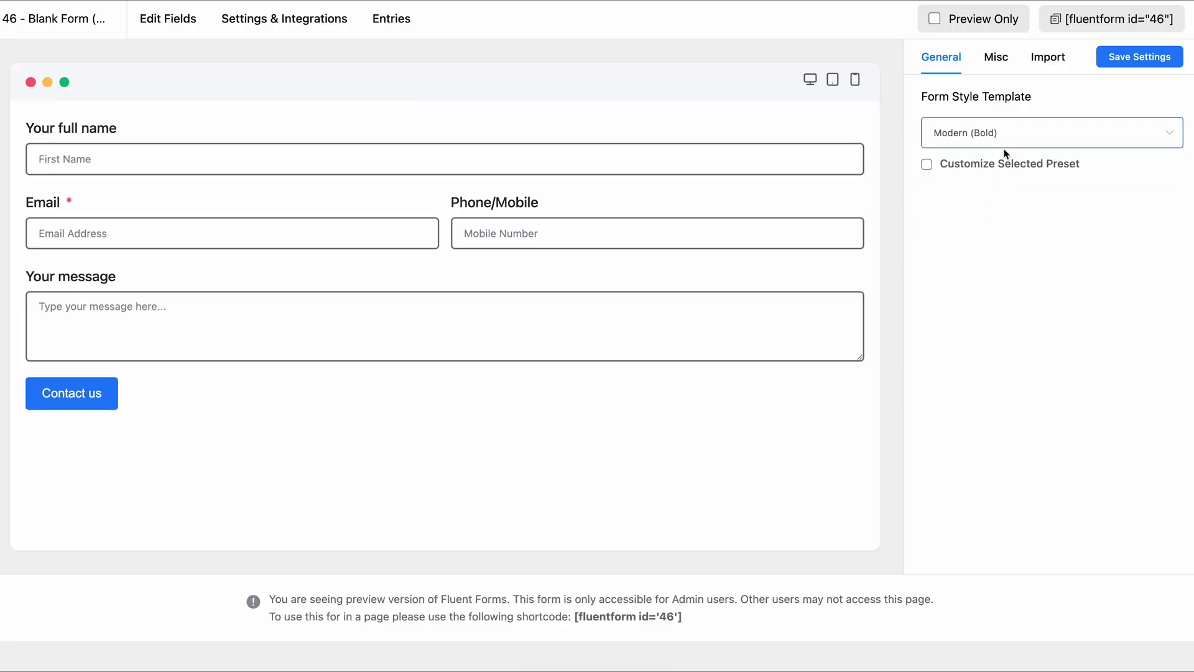
Try the Bootstrap Style preset, then set the form style template to Custom (Advanced Customization).
left_click(1005, 145)
left_click(981, 282)
left_click(1013, 135)
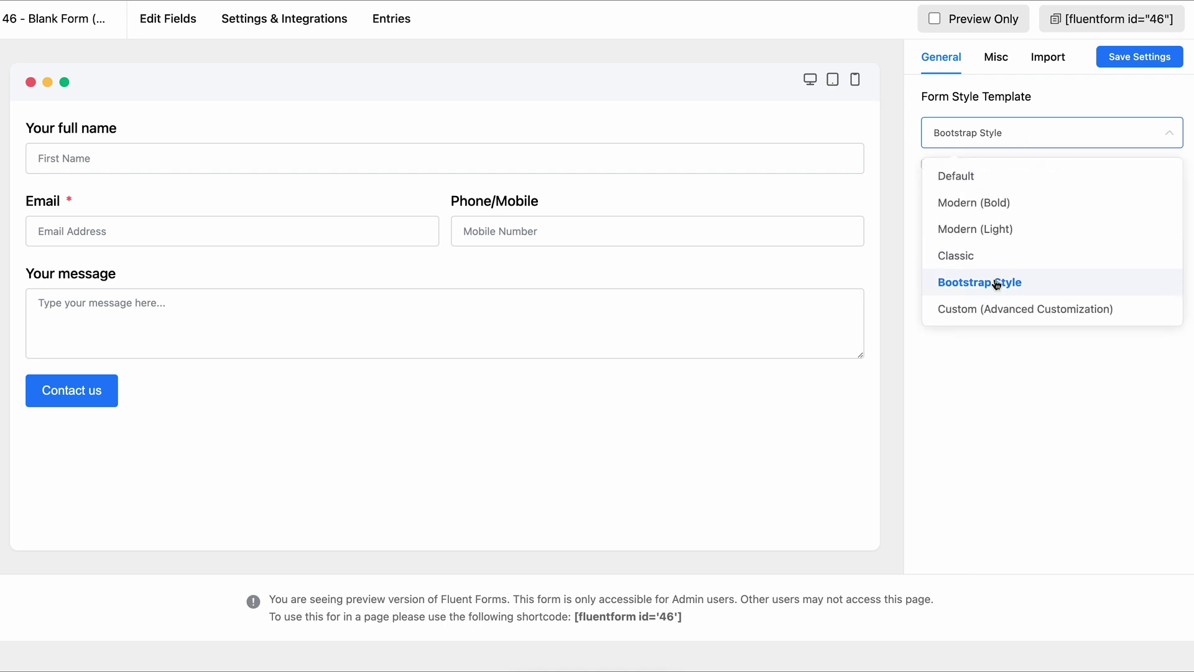
left_click(1010, 309)
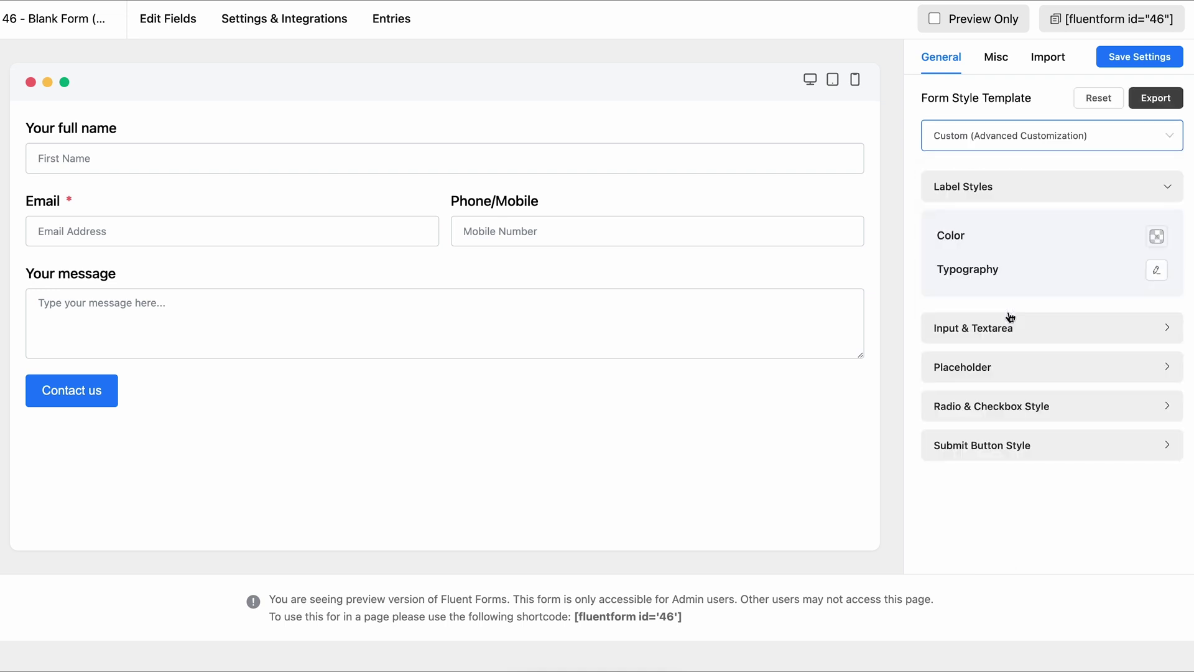
Colour the field labels blue and review the input, placeholder and submit button style sections.
left_click(1157, 236)
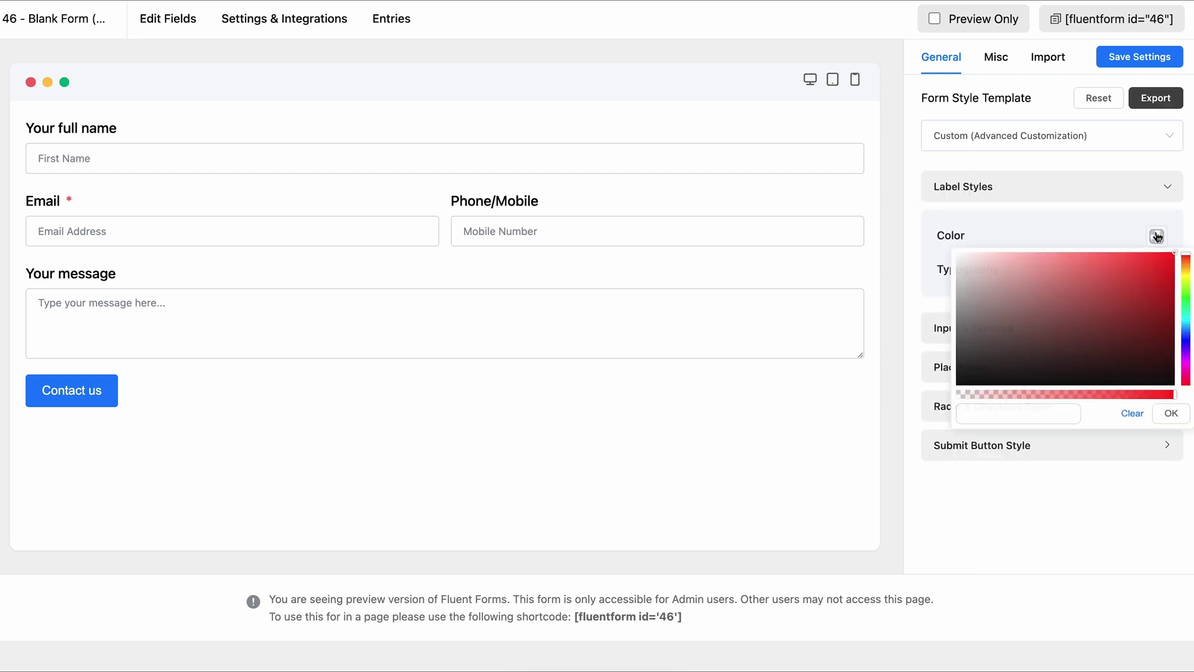
left_click(935, 372)
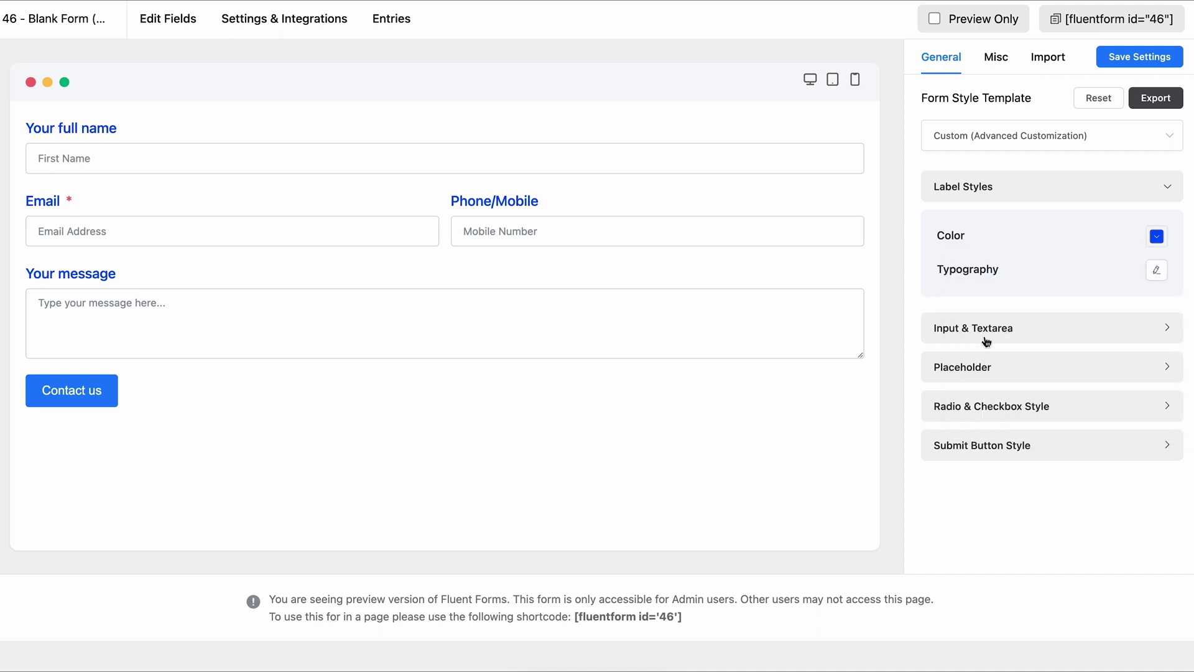
left_click(984, 335)
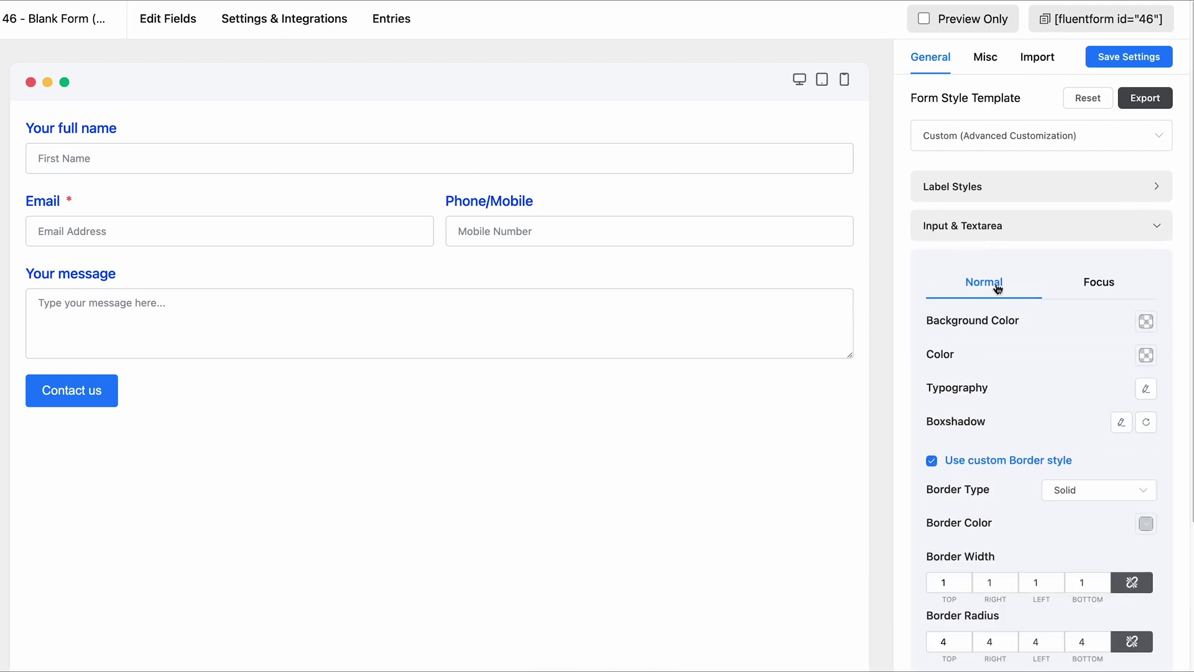
left_click(1106, 284)
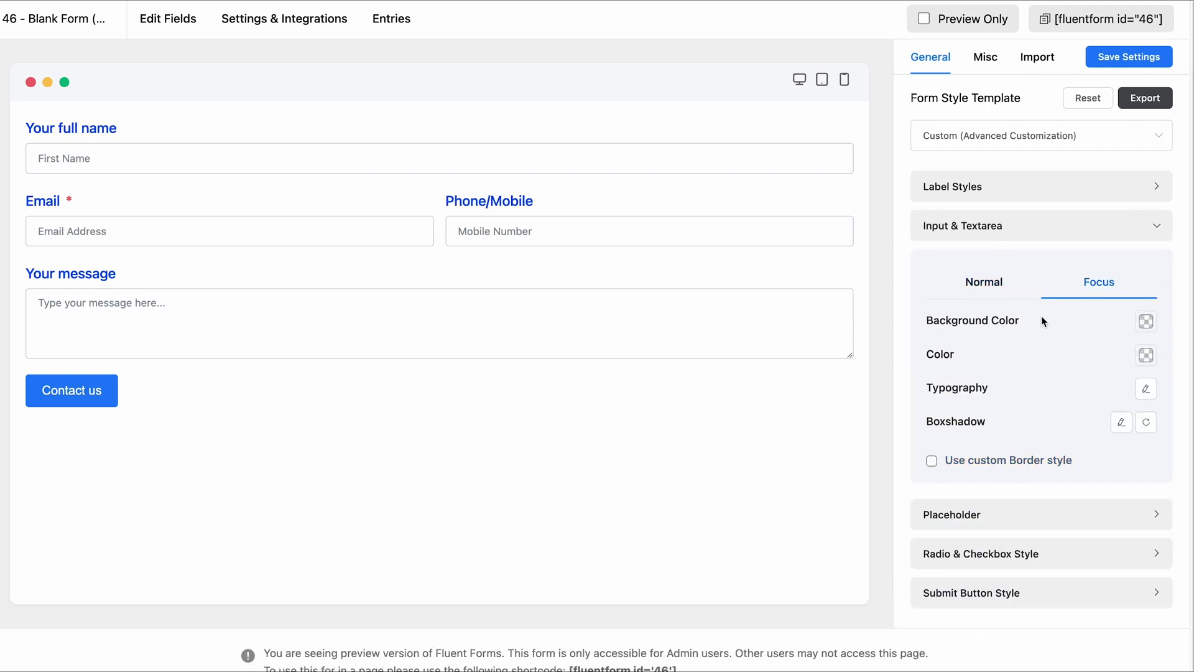
left_click(965, 516)
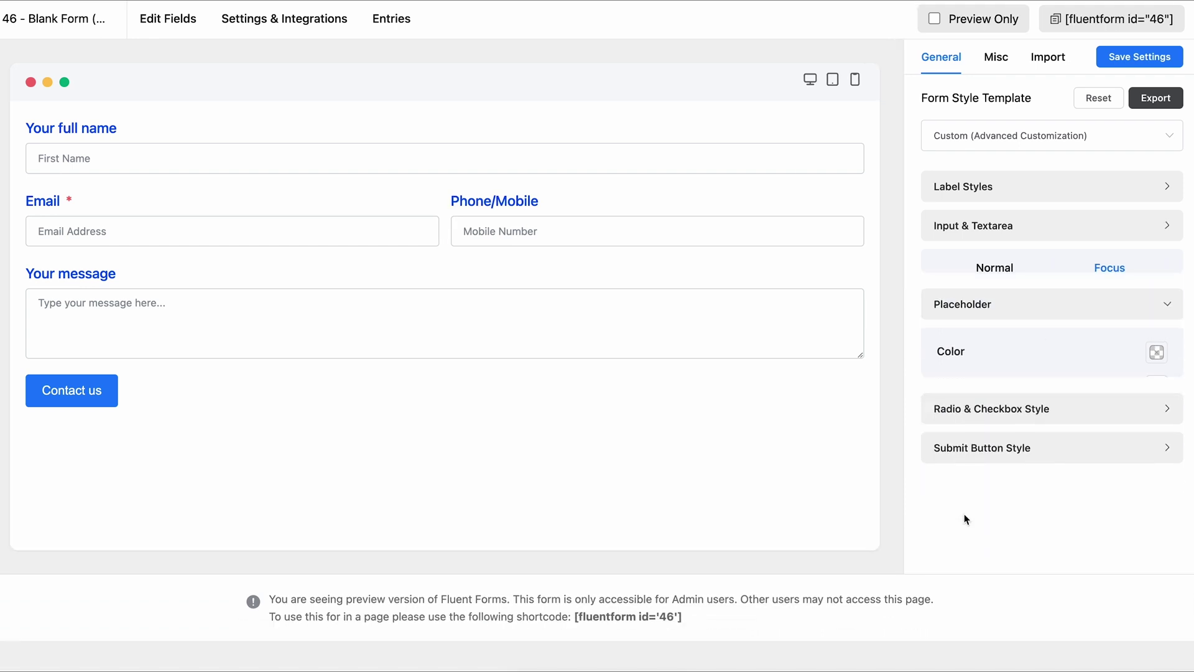
left_click(991, 447)
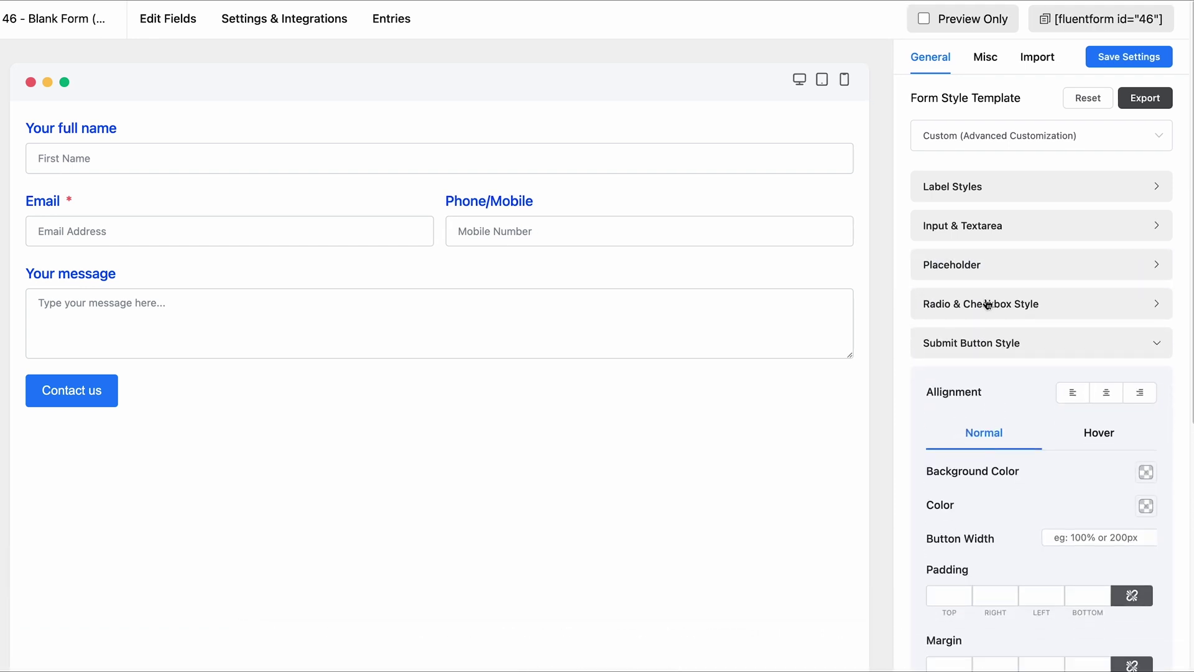
left_click(983, 62)
Give the form container a pale lavender background, padding 47 and margin -6.
left_click(1015, 105)
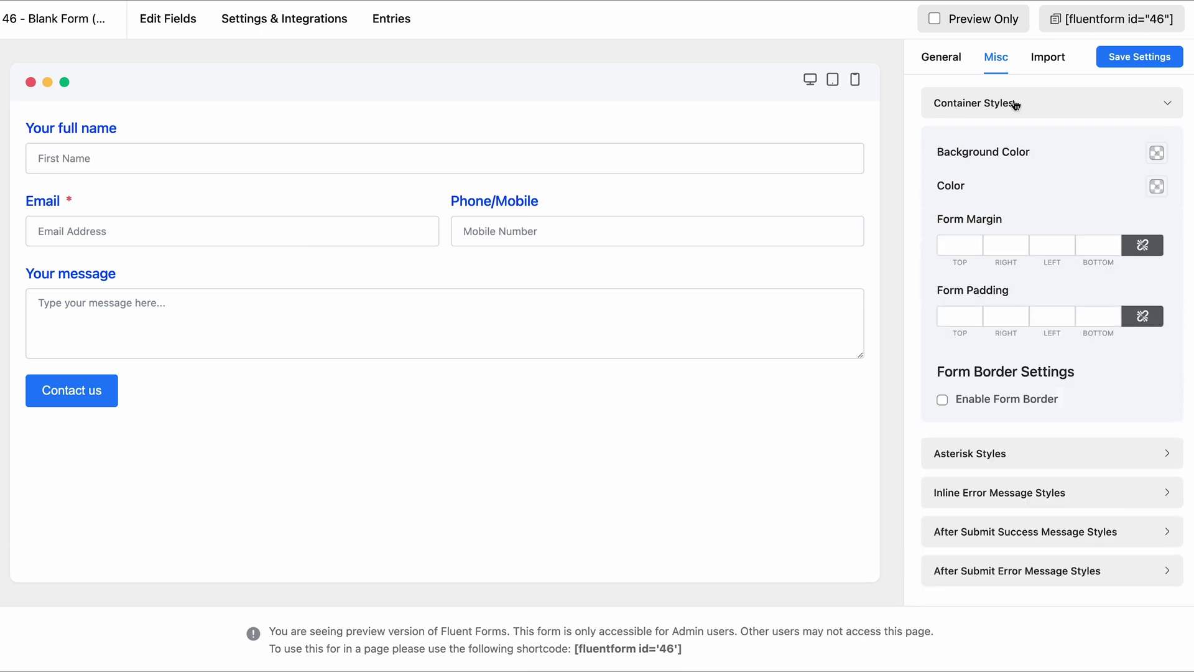
left_click(1157, 153)
left_click(1187, 266)
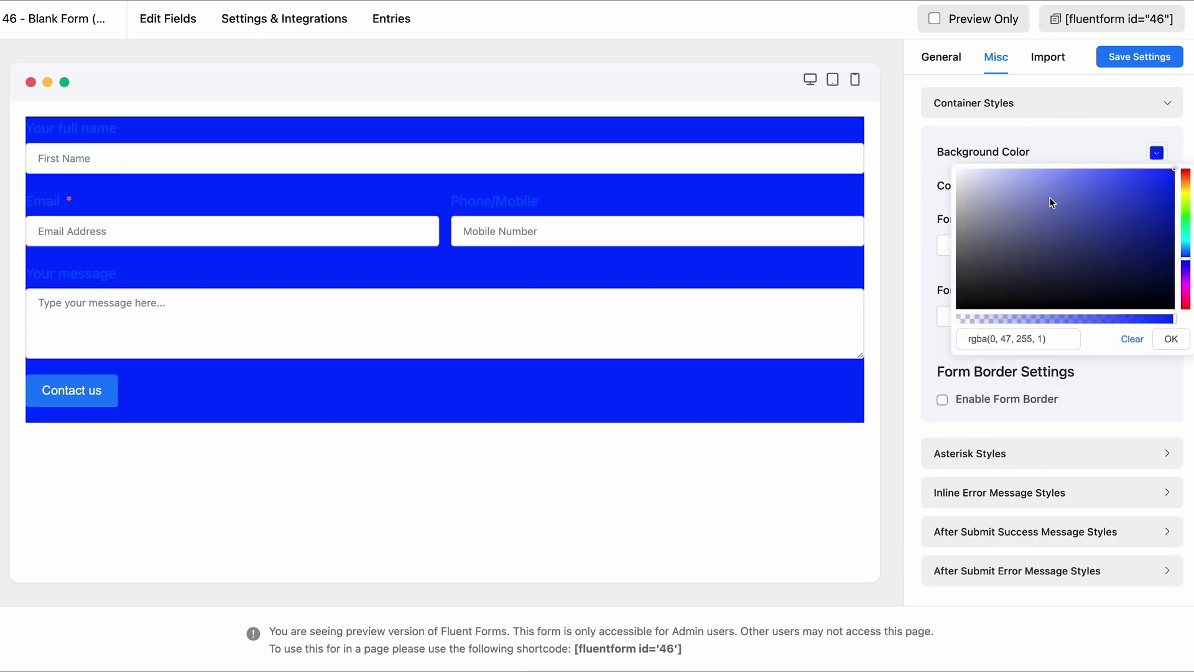
left_click_drag(1052, 199, 971, 170)
left_click(1172, 339)
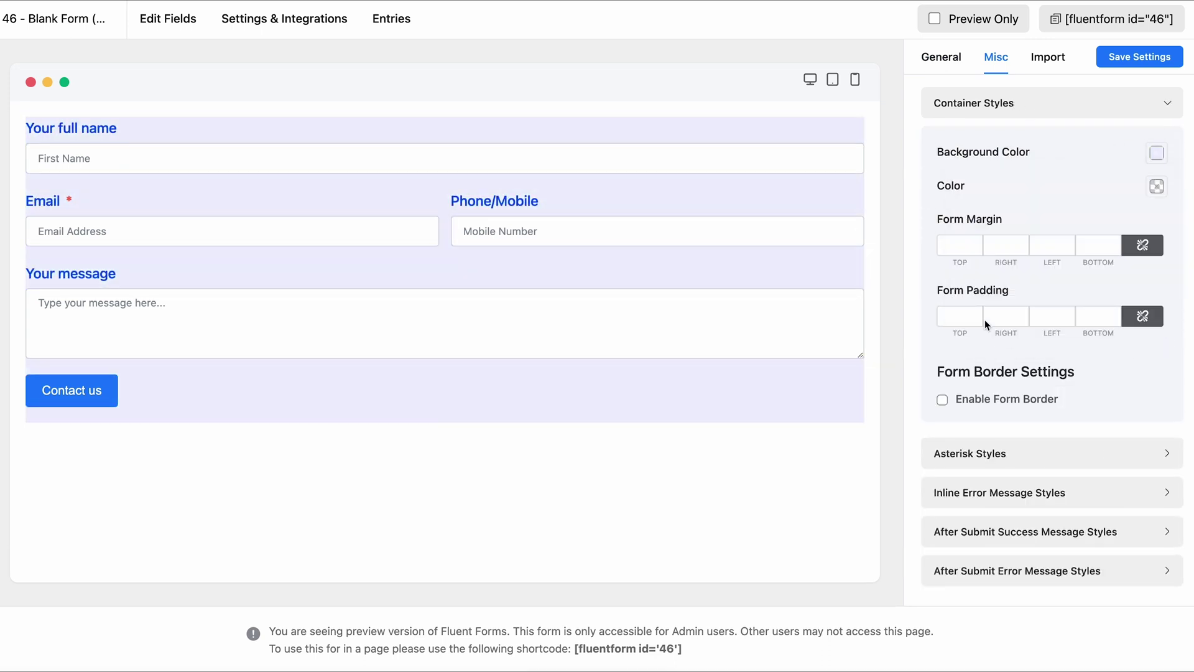
left_click(977, 316)
left_click(978, 246)
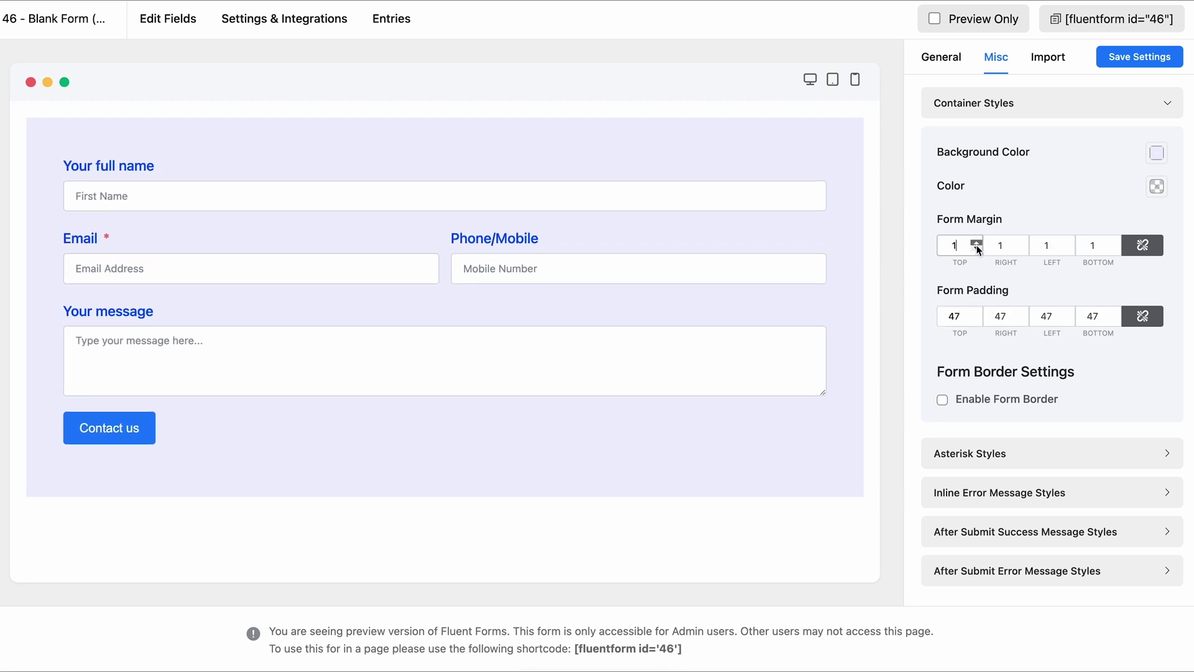
left_click(977, 251)
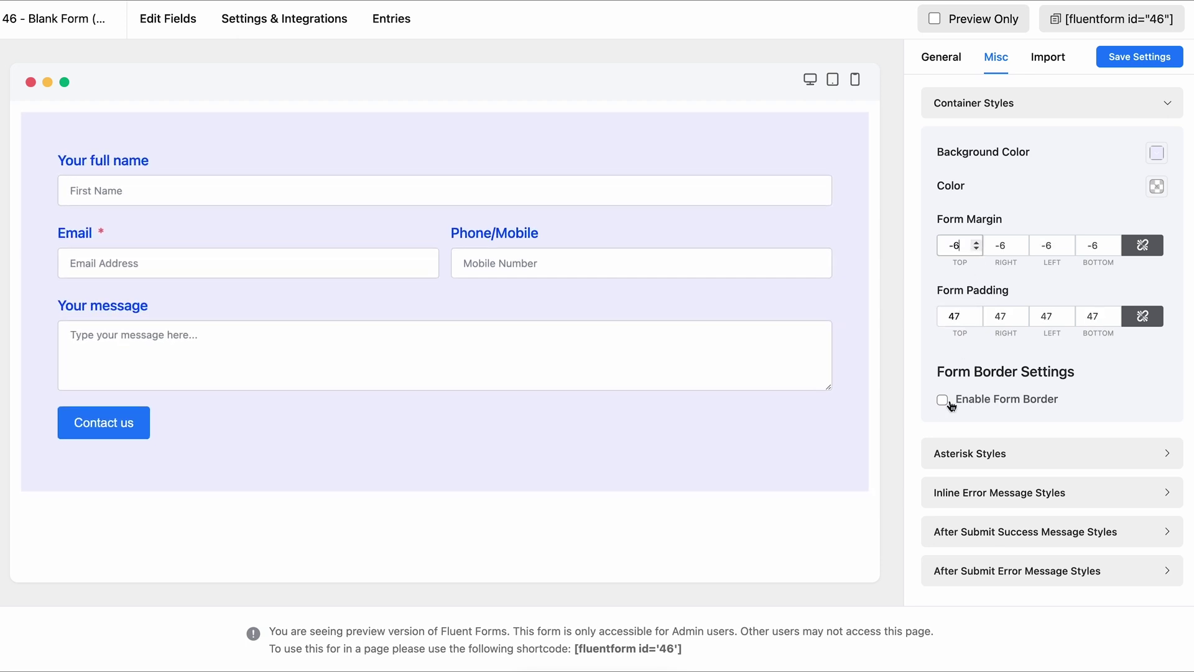
Enable a border around the form container and set its corner radius to 17.
left_click(944, 401)
left_click(1146, 464)
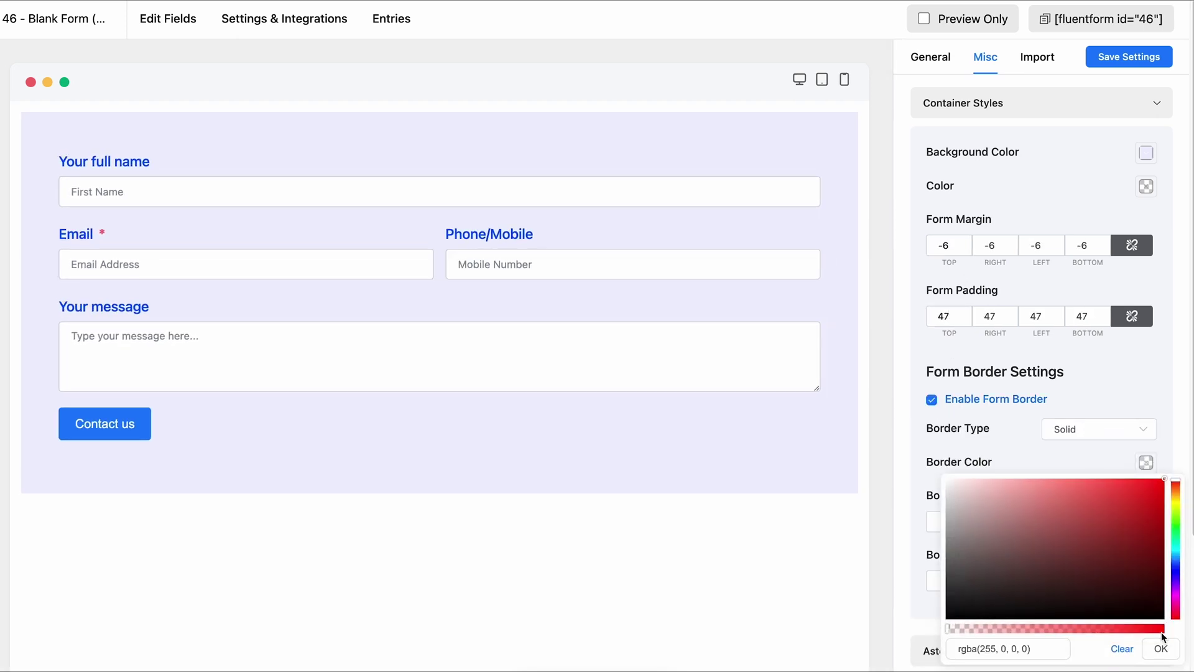
left_click(1161, 648)
scroll(1109, 503, "down", 1)
left_click(965, 515)
type("7")
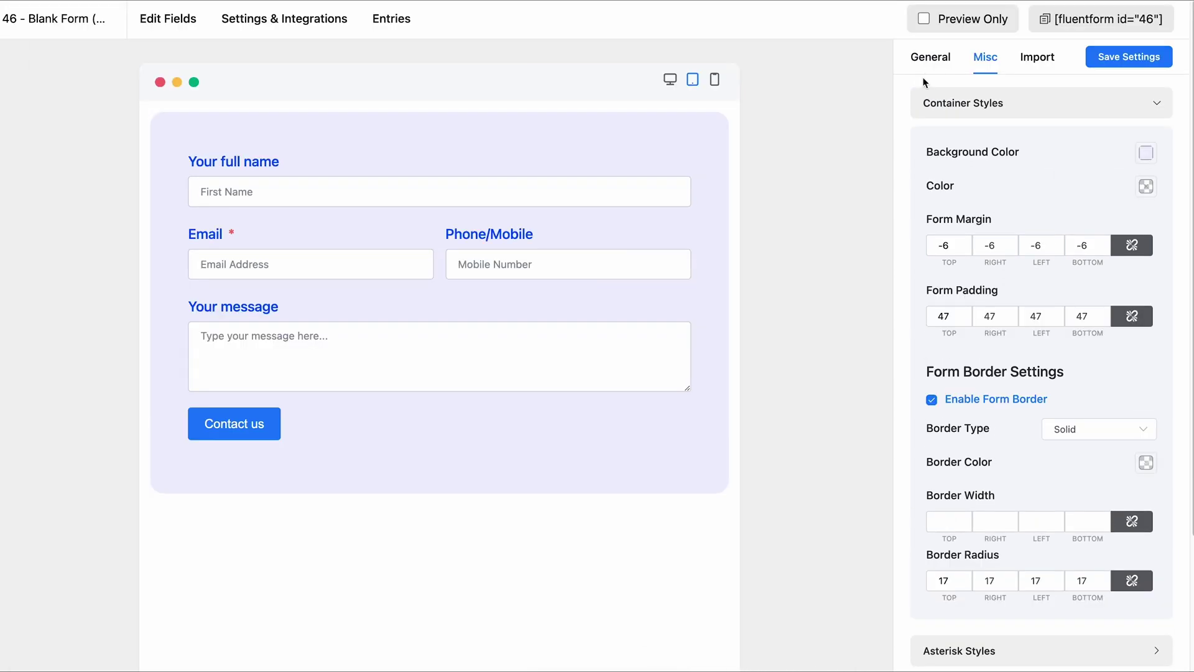
Set the Contact us submit button's background colour to pink.
left_click(931, 57)
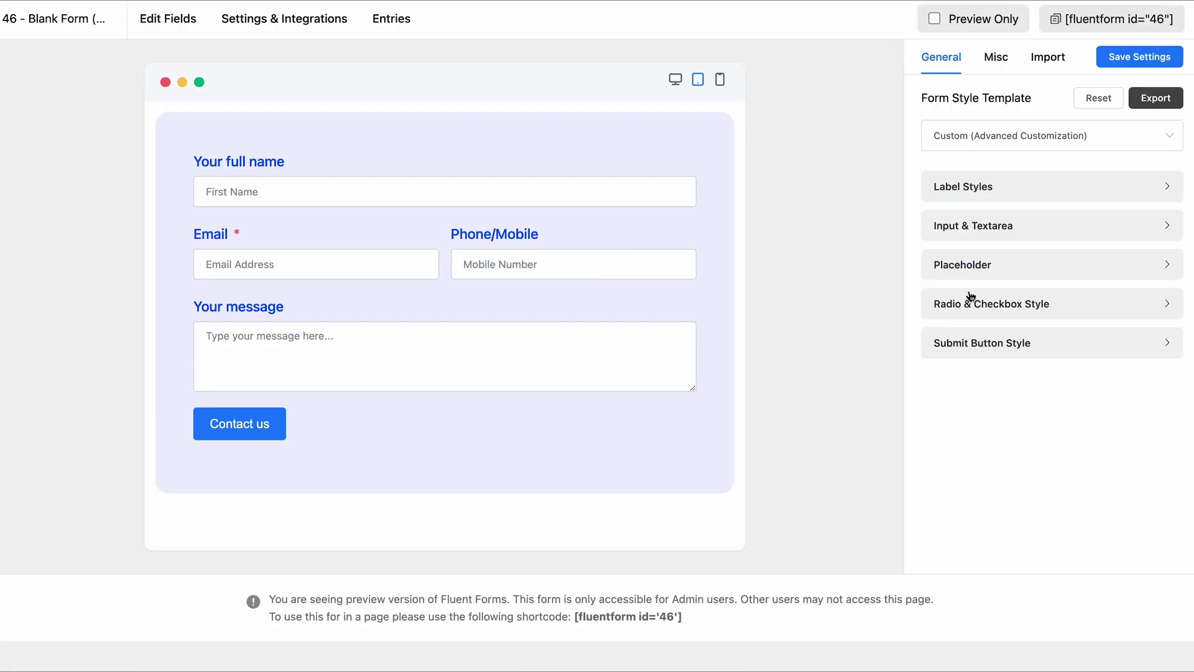
left_click(972, 343)
left_click(1146, 471)
left_click(1179, 568)
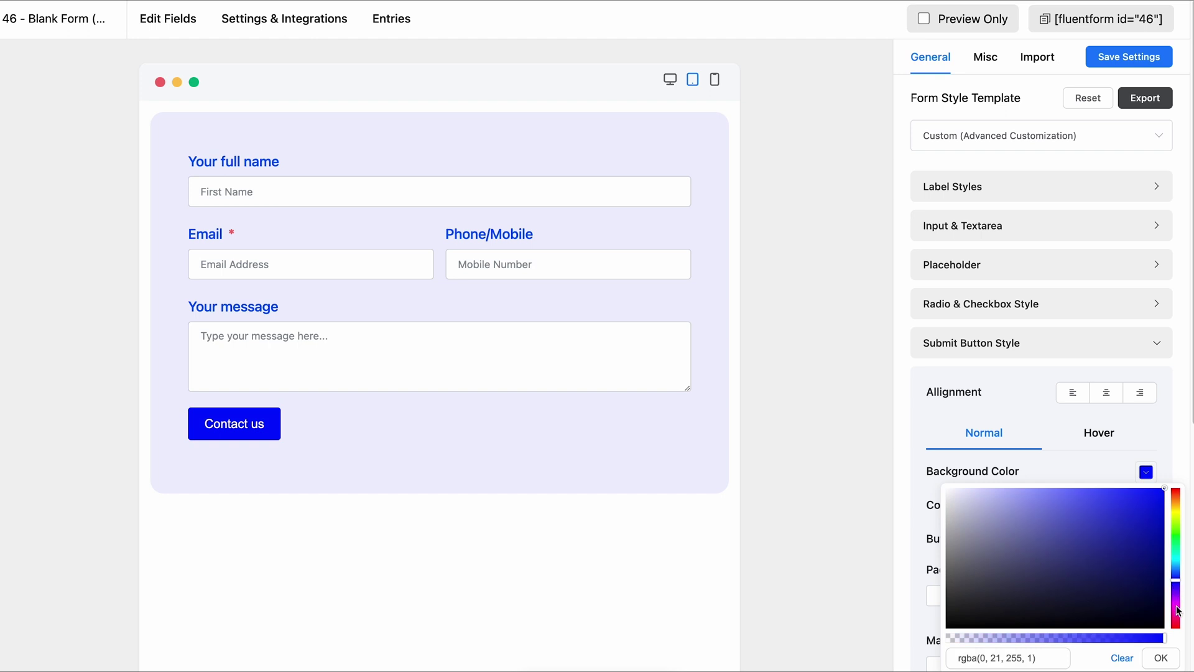
left_click(1179, 599)
left_click(985, 58)
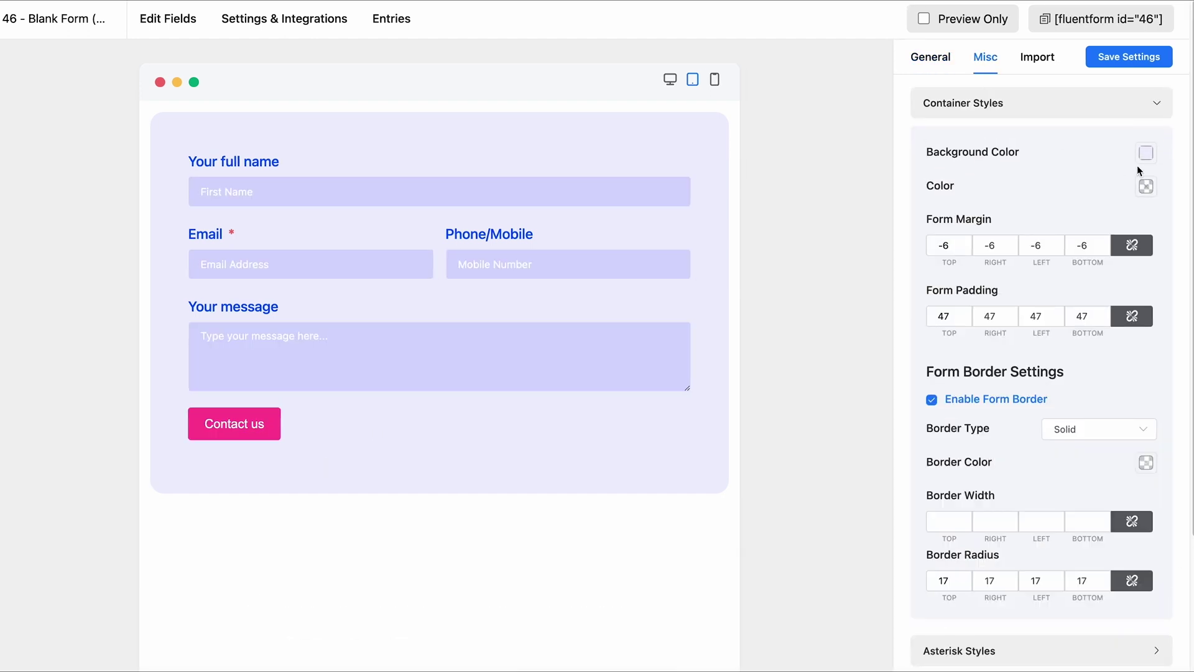
Save the settings to keep the lavender container and pink Contact us button styling.
left_click(1118, 62)
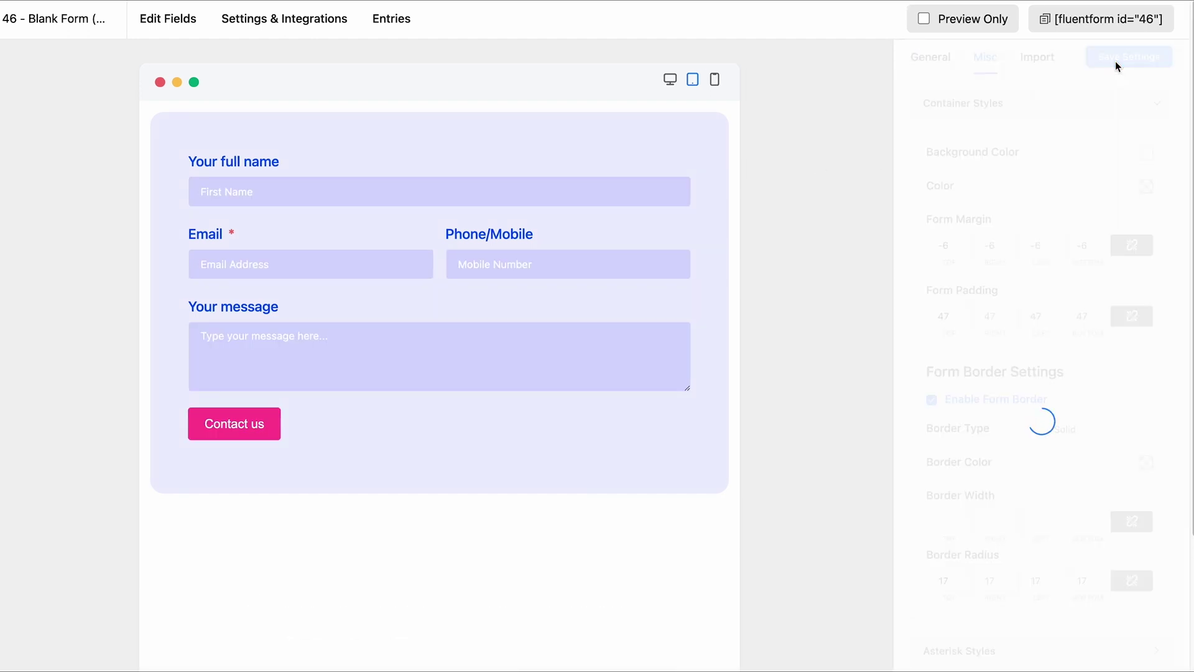